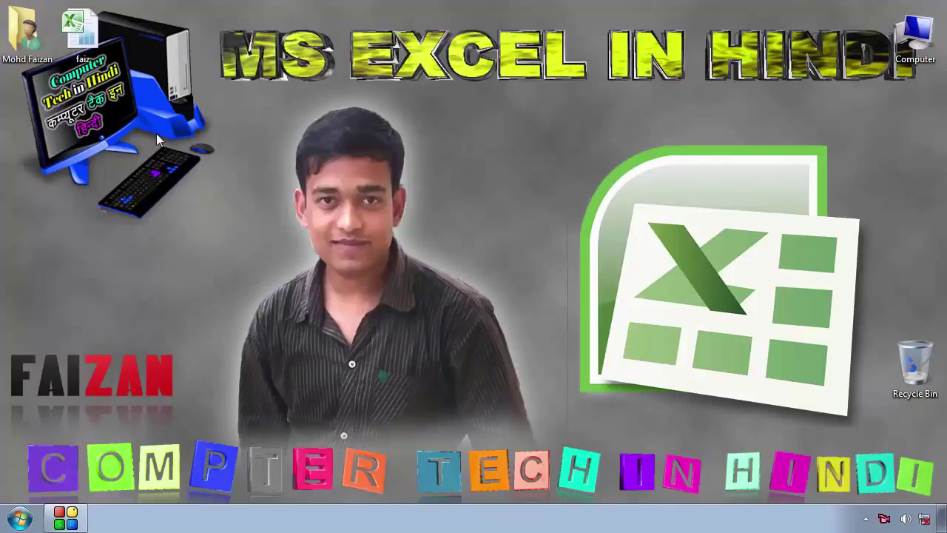
Step: Open the faiz workbook and clear the repeated student rows 17–22
double_click(88, 41)
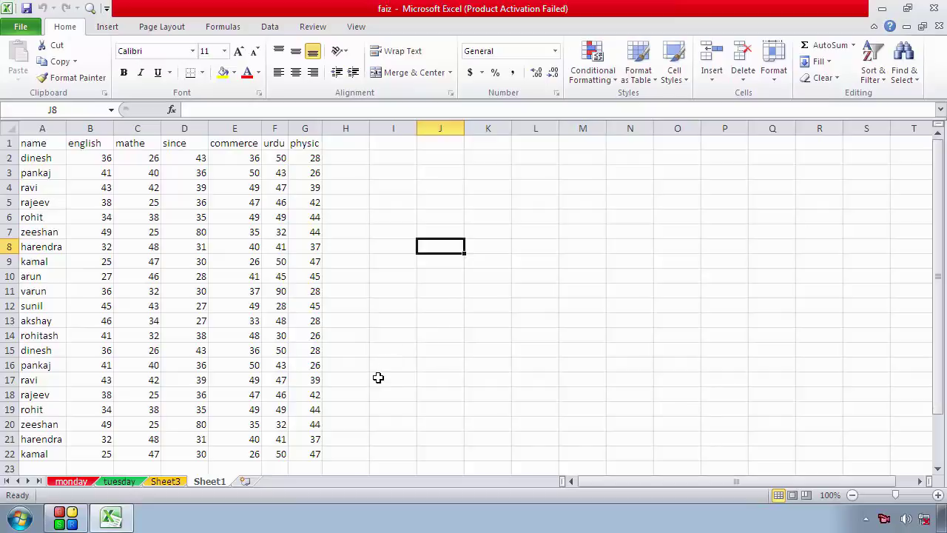
mouse_move(379, 379)
left_mouse_down()
mouse_move(52, 496)
mouse_move(7, 491)
left_mouse_up()
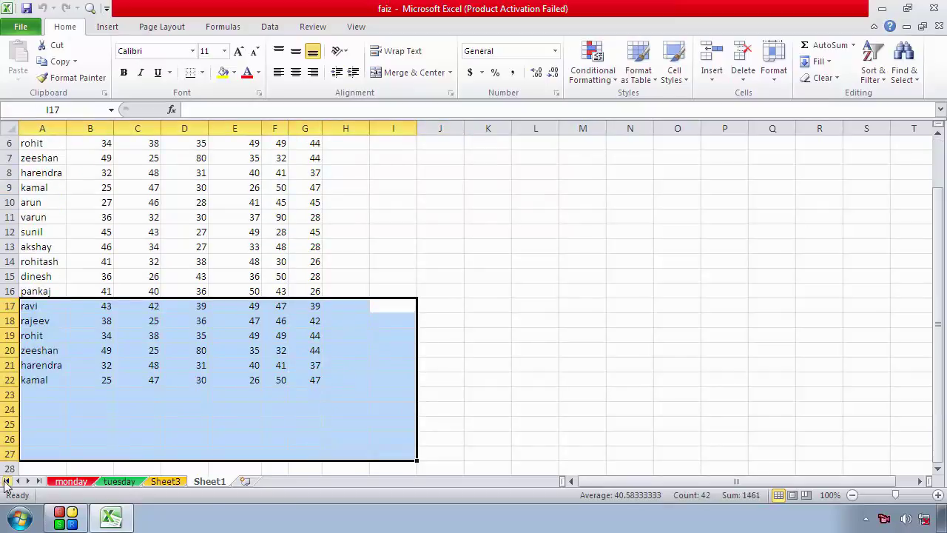
key("Delete")
Step: Select cell I8 as the starting cell for the pivot report
scroll(363, 267, "up", 2)
left_click(382, 253)
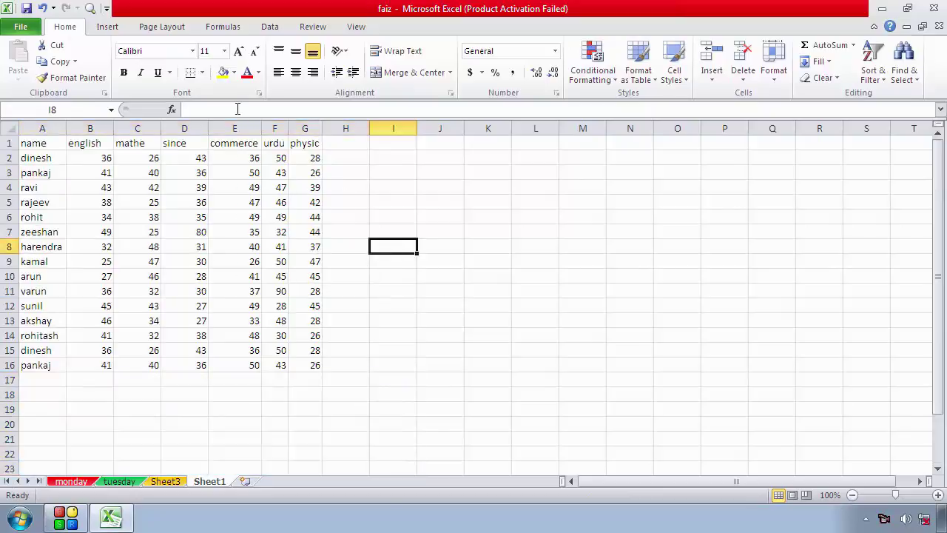
left_click(107, 28)
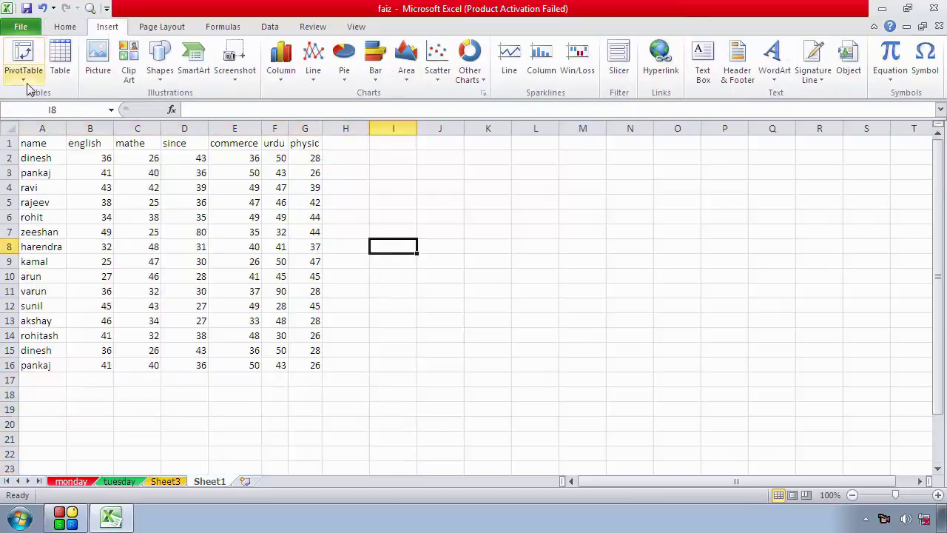
Step: Insert a PivotTable with PivotChart from A1:G16, placed at Sheet1!$I$8
left_click(25, 78)
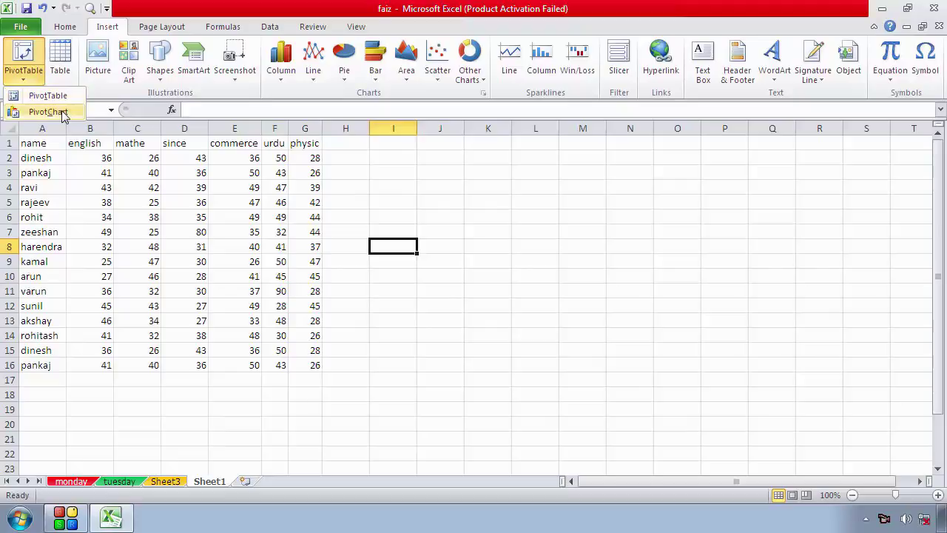
left_click(62, 113)
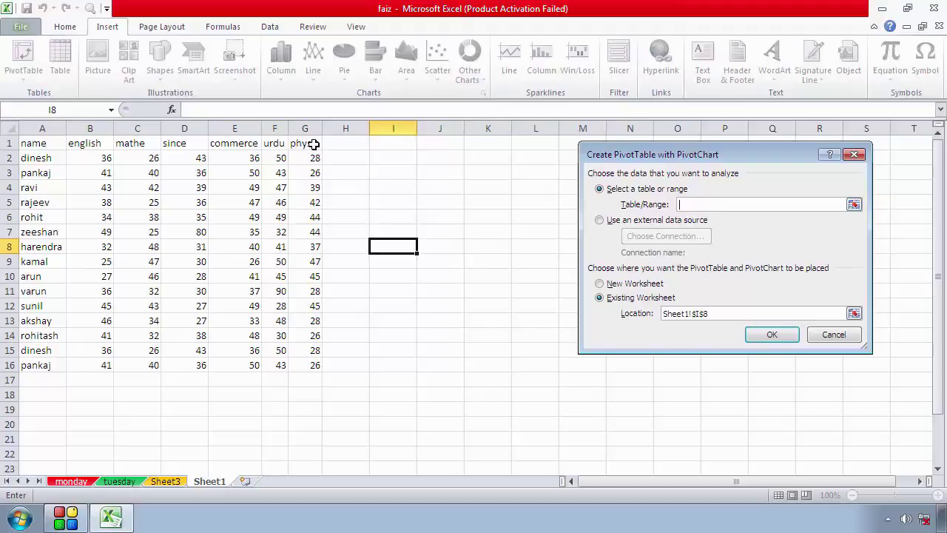
left_click_drag(314, 145, 45, 367)
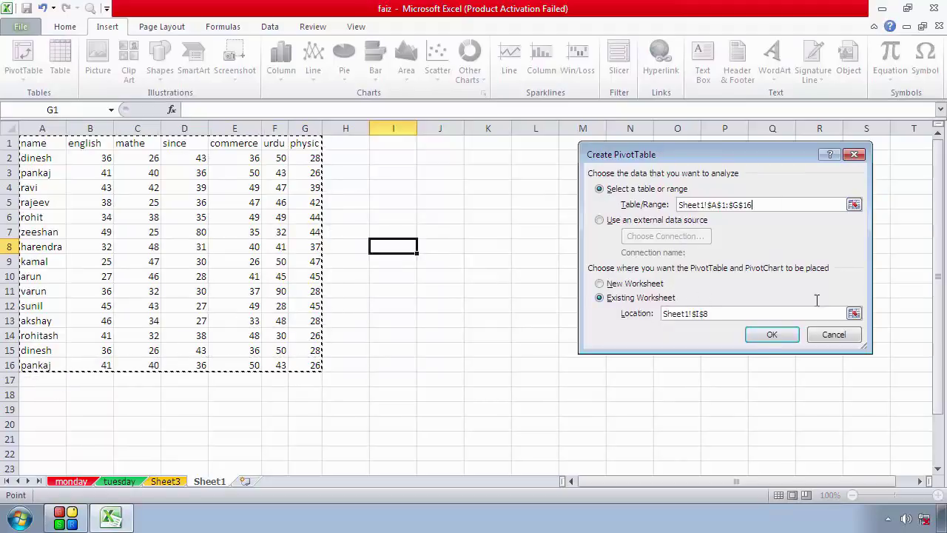
left_click(772, 335)
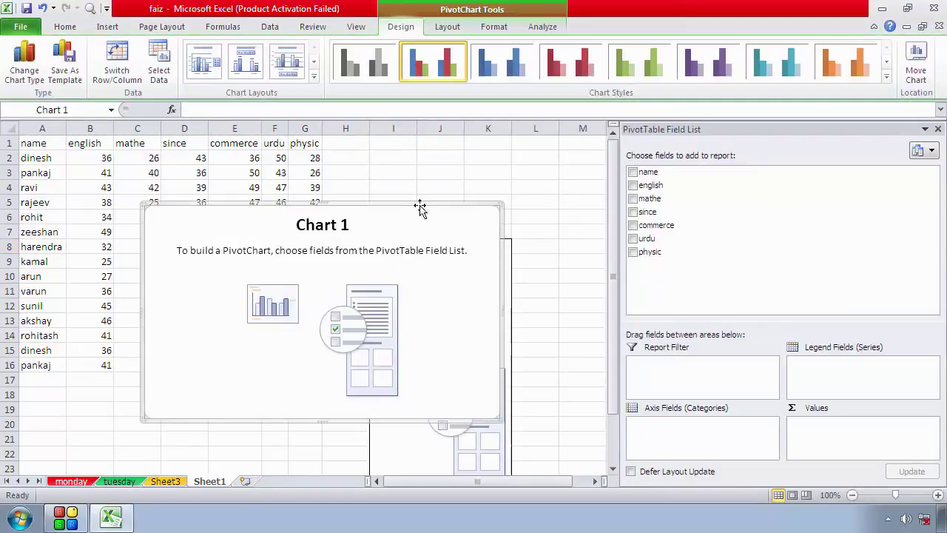
Step: Move the chart to the top-left and plot Sum of english by student name
left_click_drag(419, 207, 290, 144)
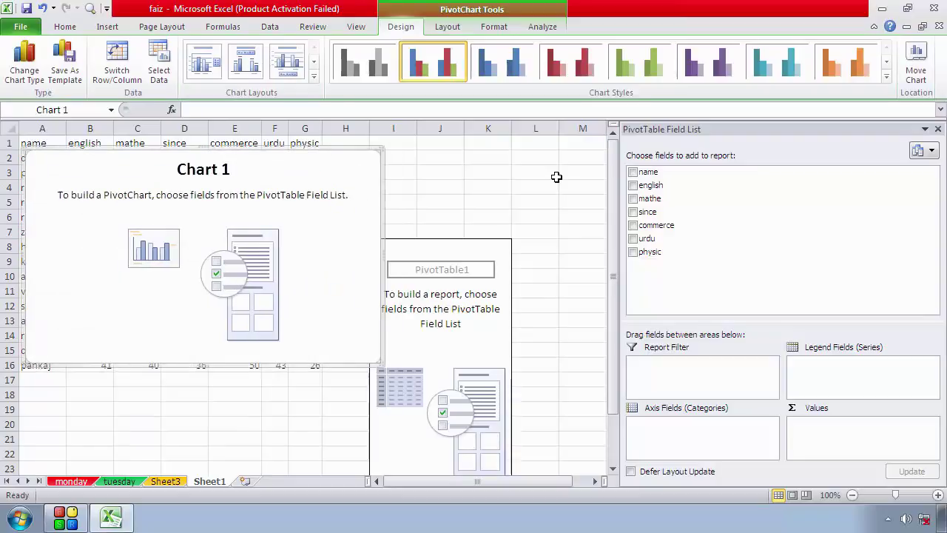
left_click(633, 172)
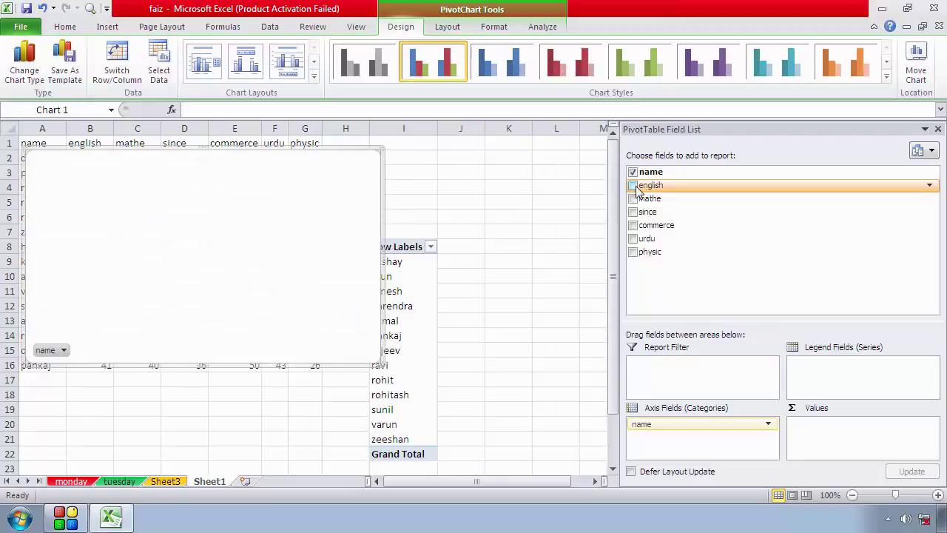
left_click(633, 186)
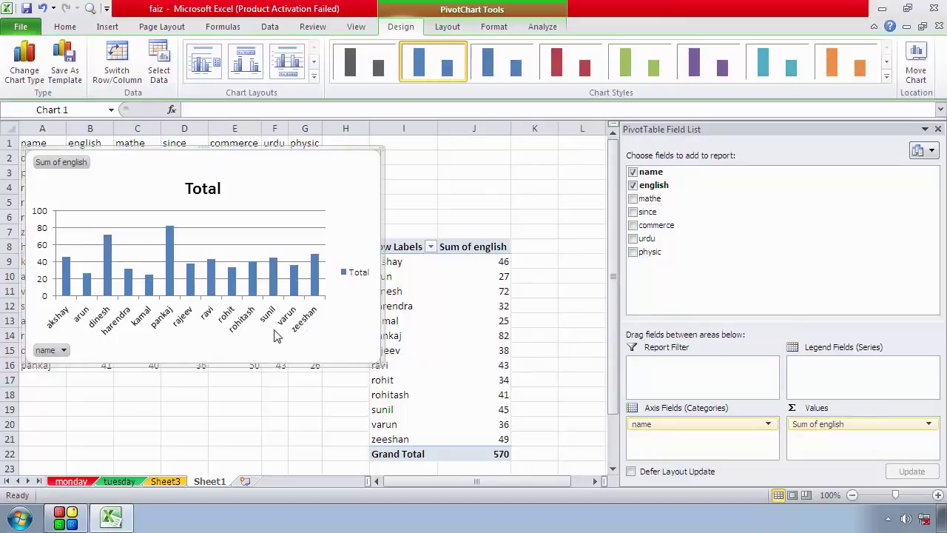
Step: Open the chart's name filter and close it, keeping all thirteen students shown
left_click(65, 351)
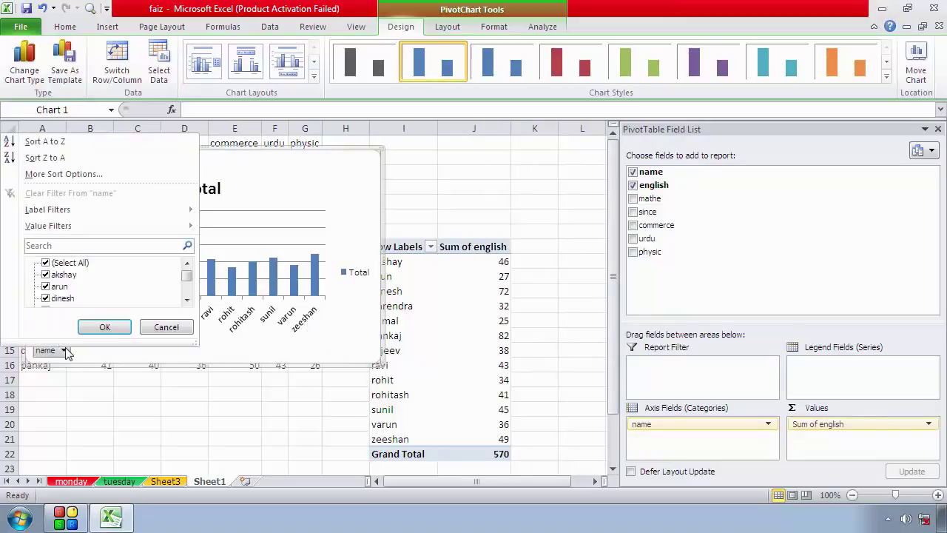
left_click(65, 351)
left_click(64, 351)
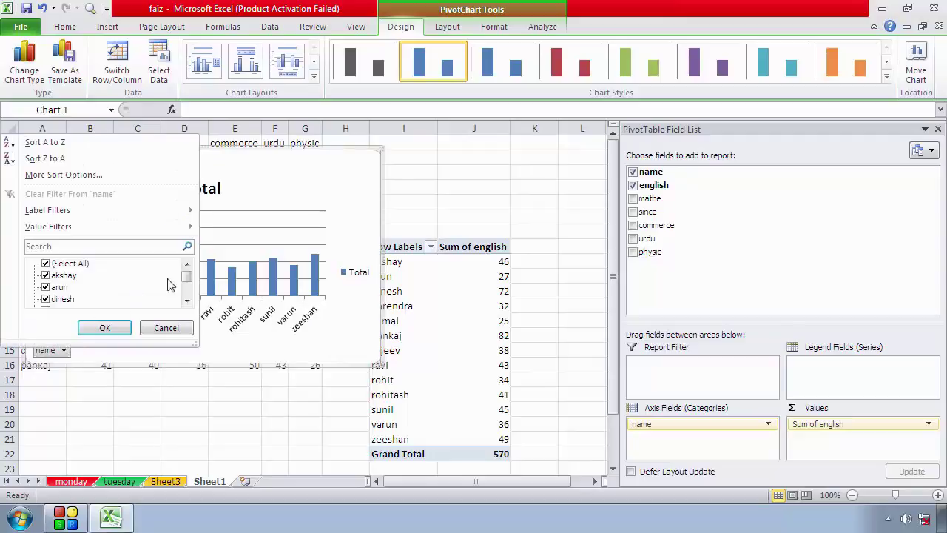
left_click_drag(185, 284, 186, 285)
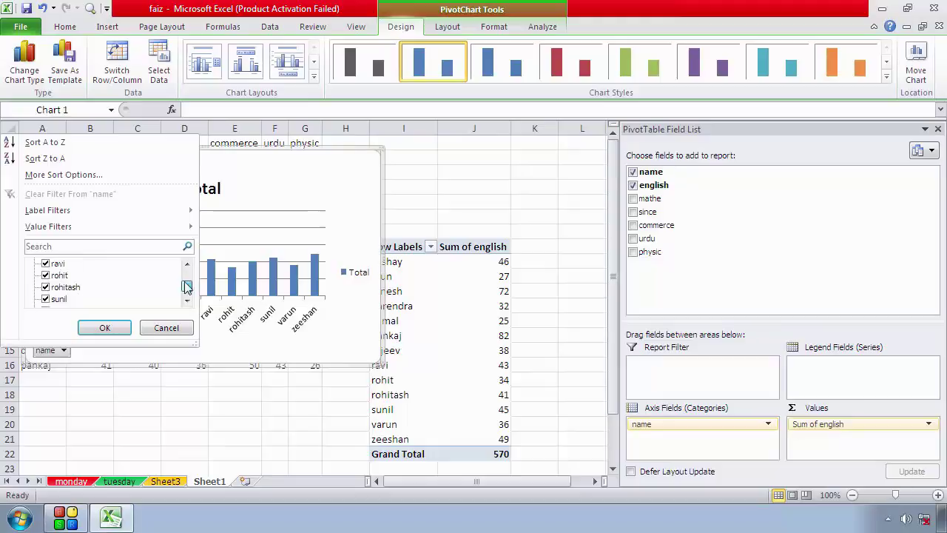
left_click(178, 329)
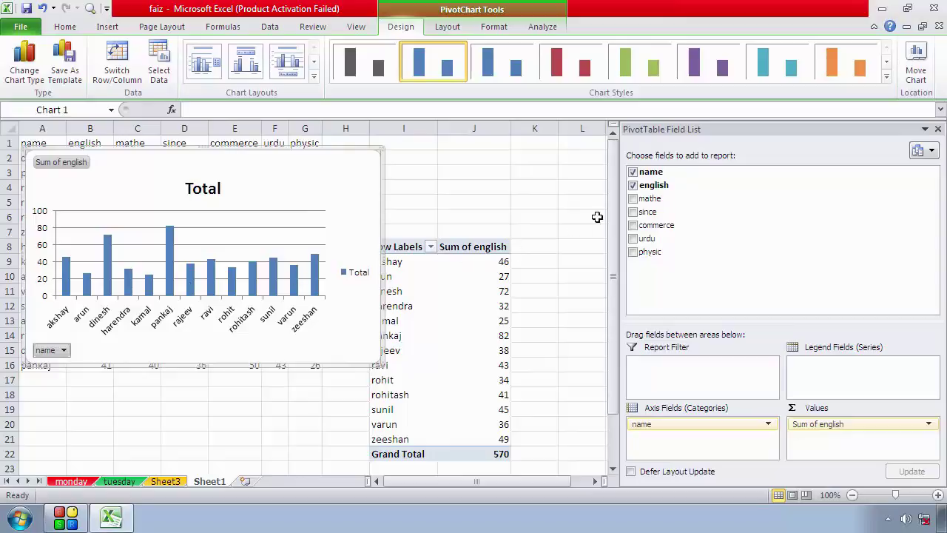
Step: Add the mathe, since, commerce, urdu and physic fields to the PivotChart
left_click(634, 199)
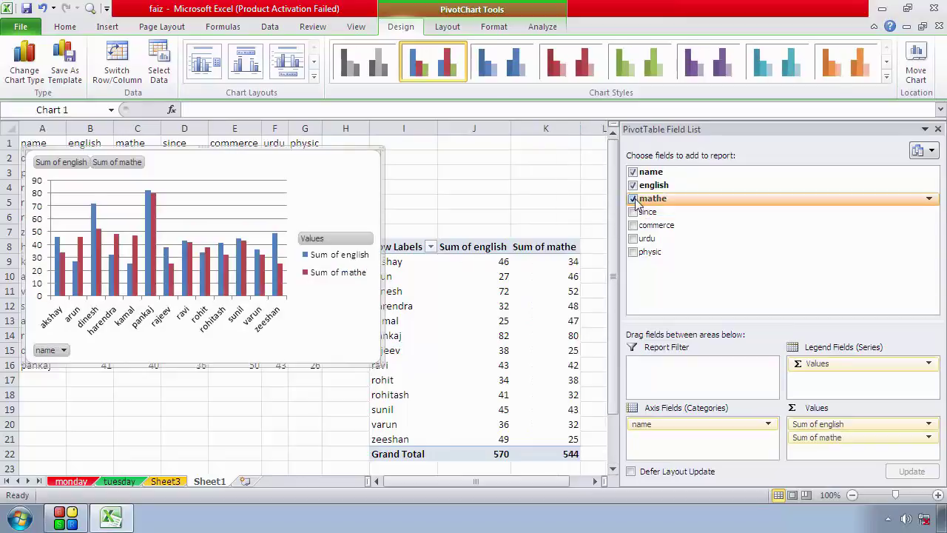
left_click(634, 213)
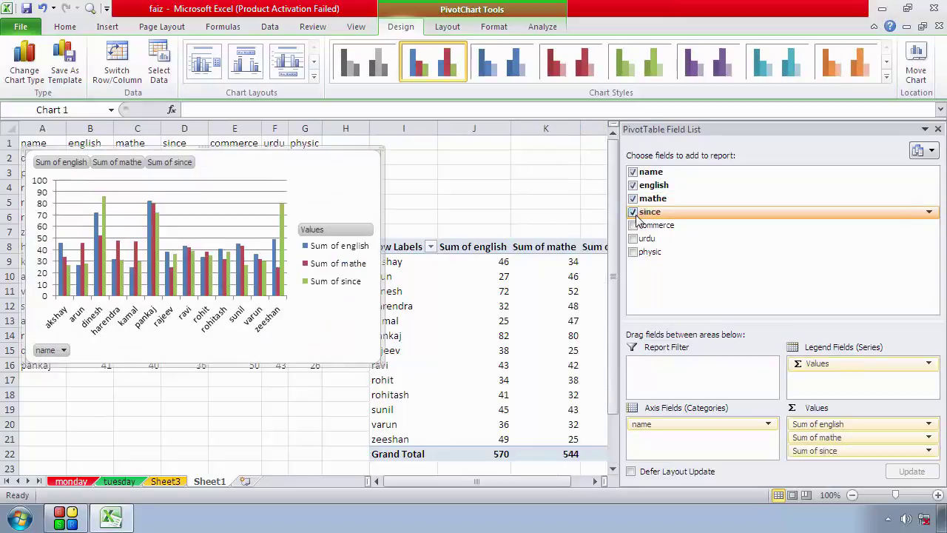
left_click(632, 226)
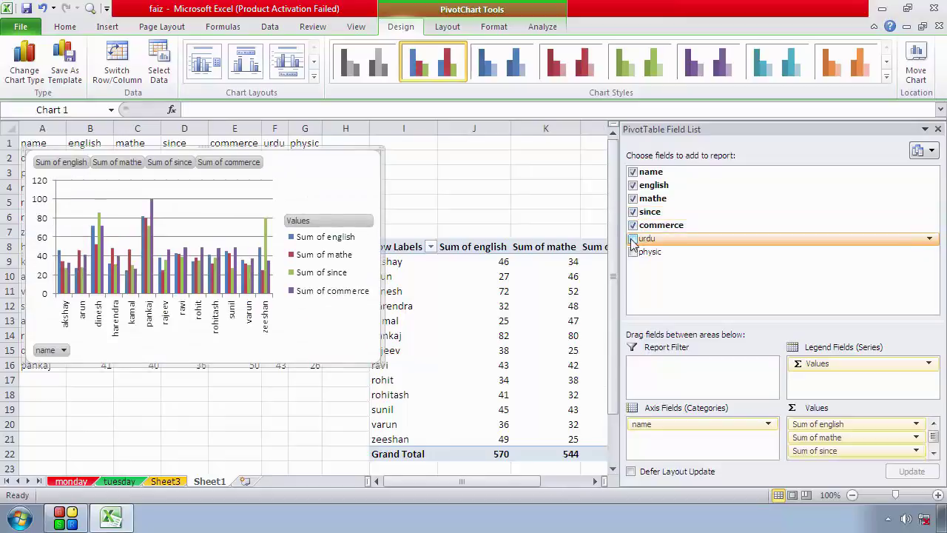
left_click(632, 239)
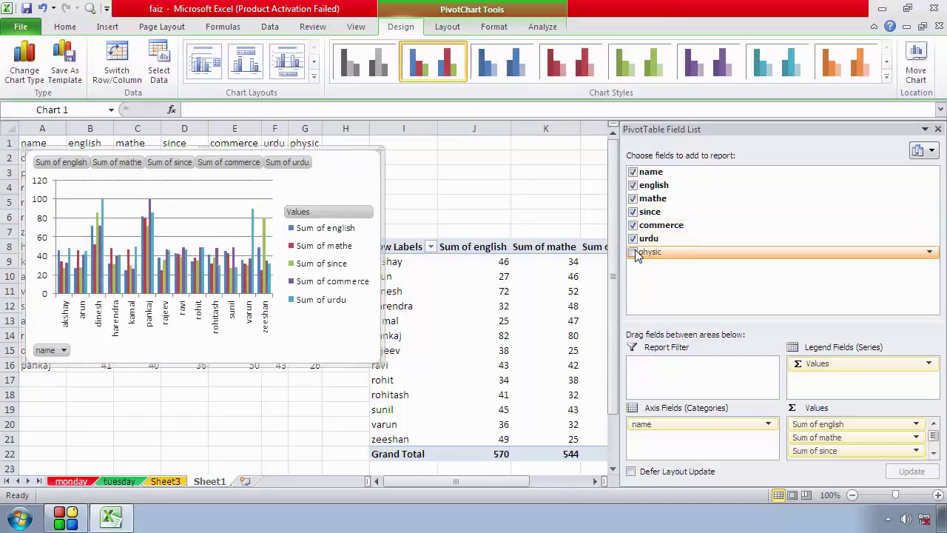
left_click(633, 252)
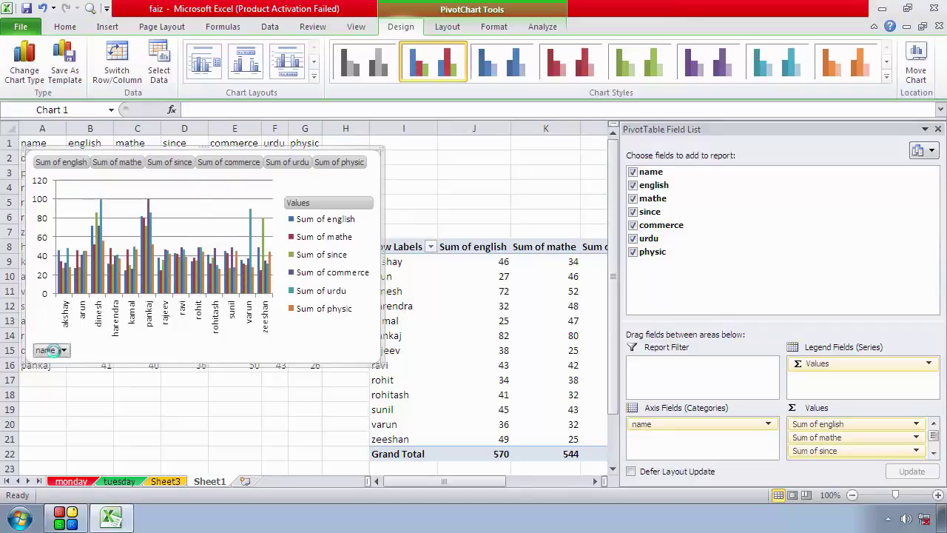
left_click(59, 352)
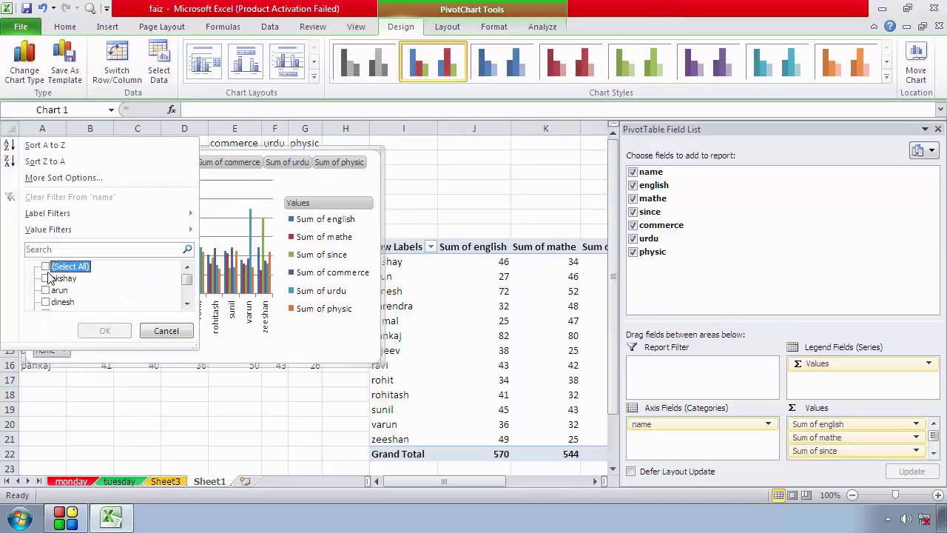
left_click(49, 304)
left_click(47, 303)
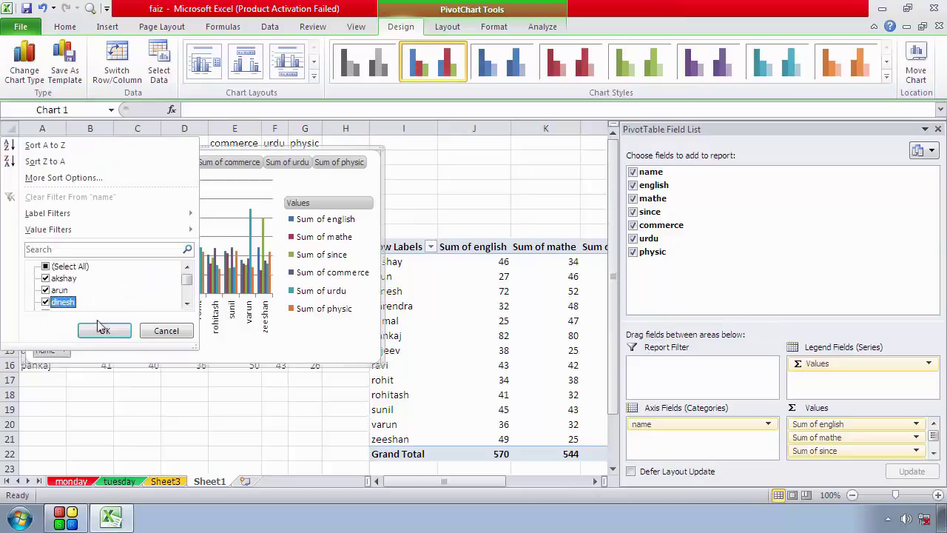
left_click(105, 331)
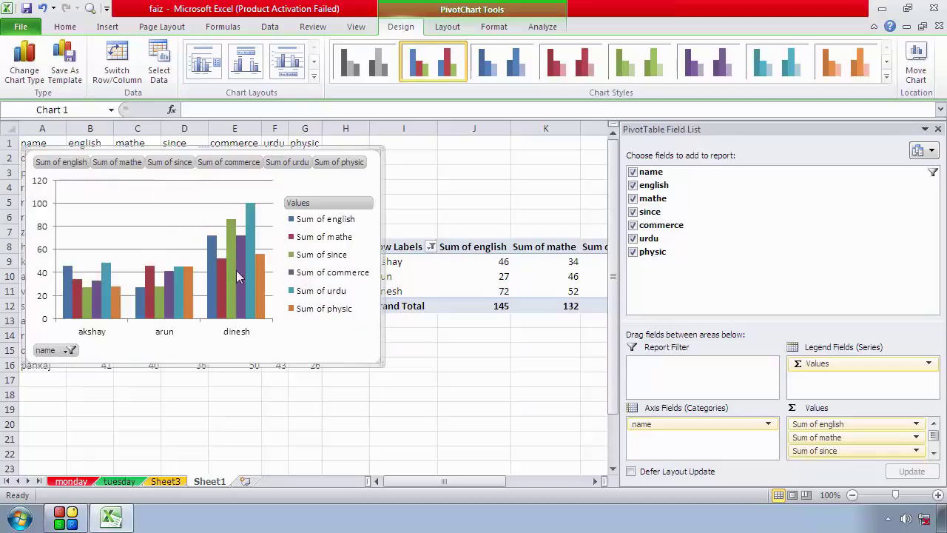
left_click(70, 350)
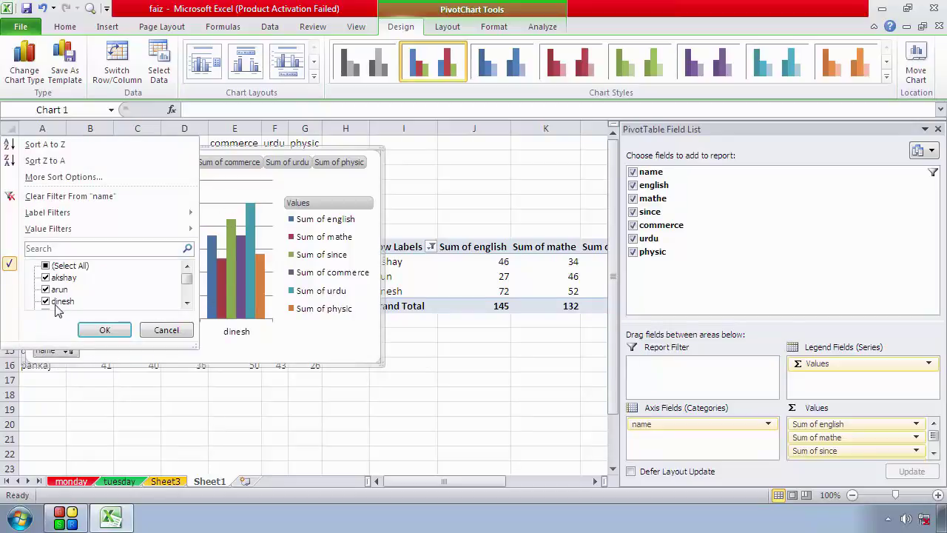
left_click(49, 266)
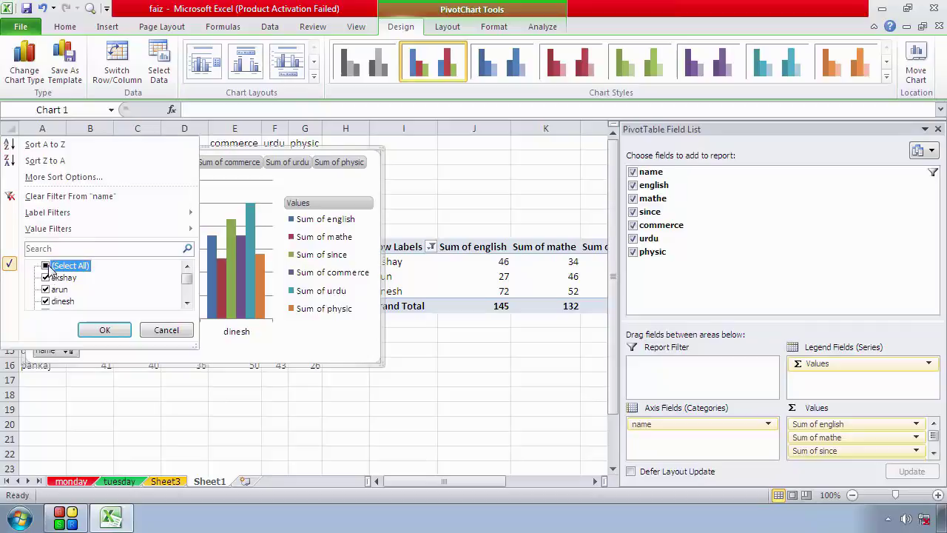
left_click(104, 330)
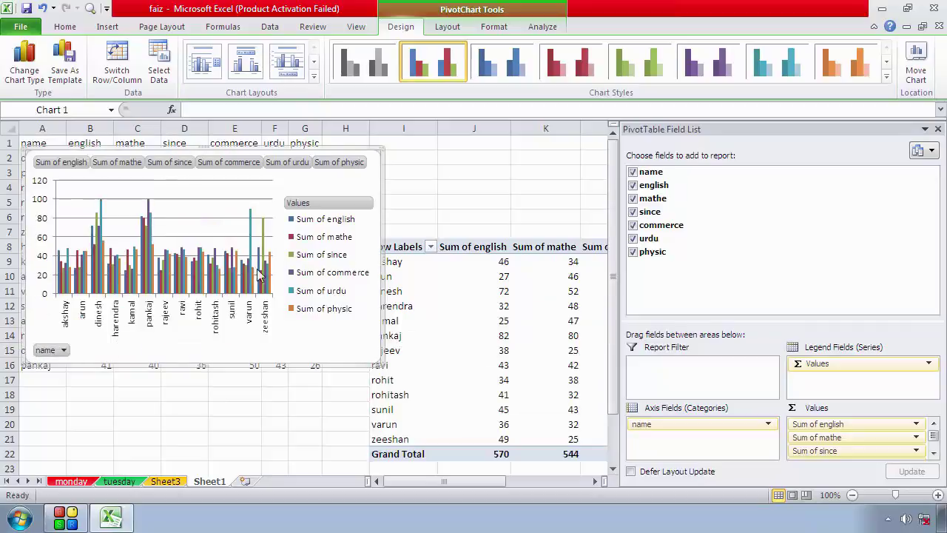
left_click(427, 289)
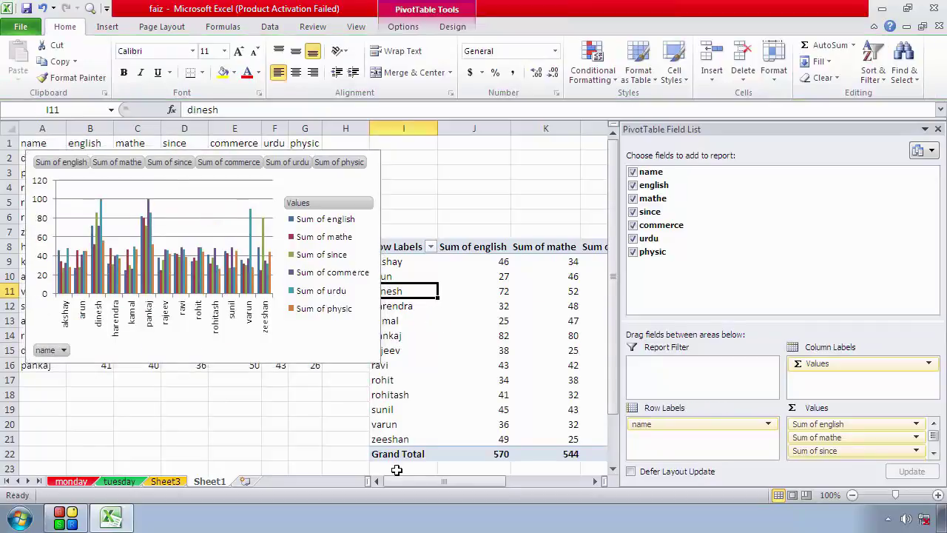
Step: Hide the field list, move Chart 1 over the table, and delete it
mouse_move(430, 482)
left_mouse_down()
mouse_move(516, 489)
mouse_move(502, 504)
mouse_move(515, 495)
mouse_move(446, 480)
left_mouse_up()
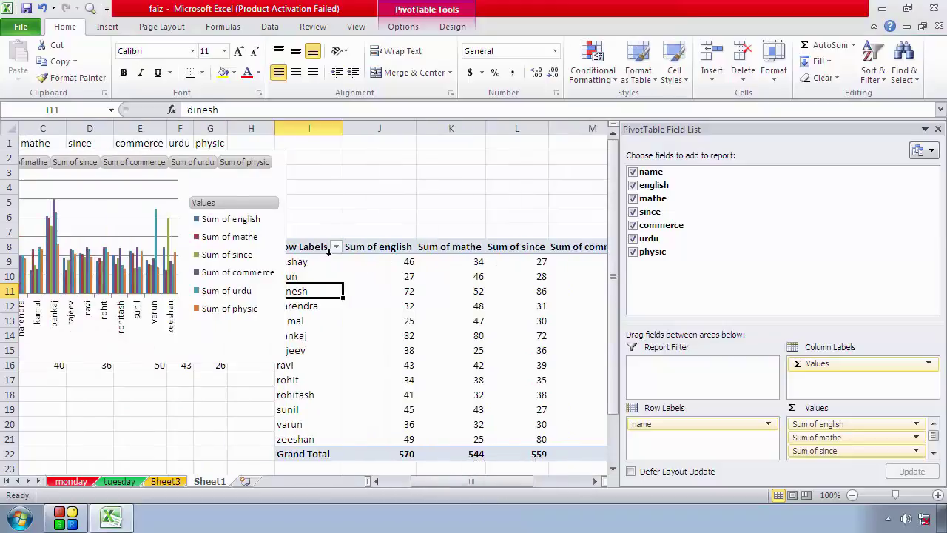
left_click_drag(328, 251, 381, 278)
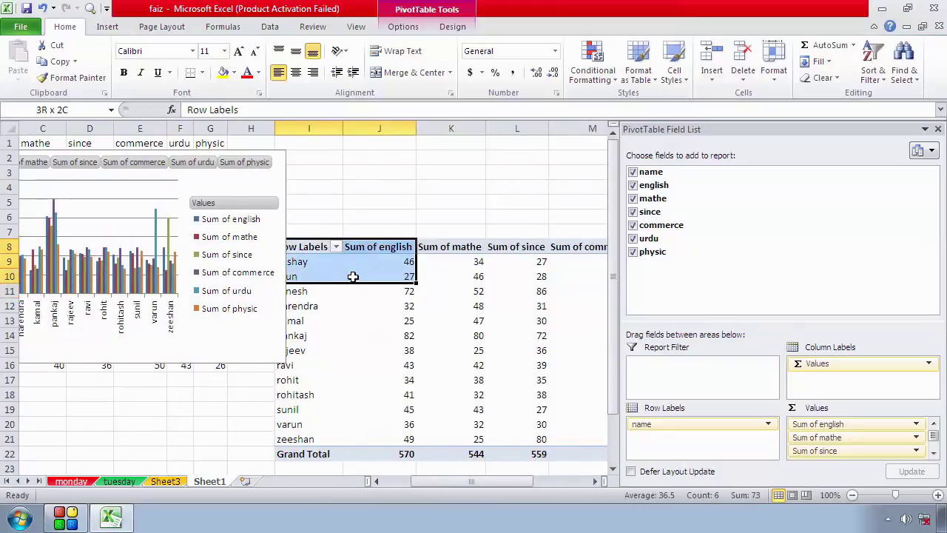
left_click(938, 128)
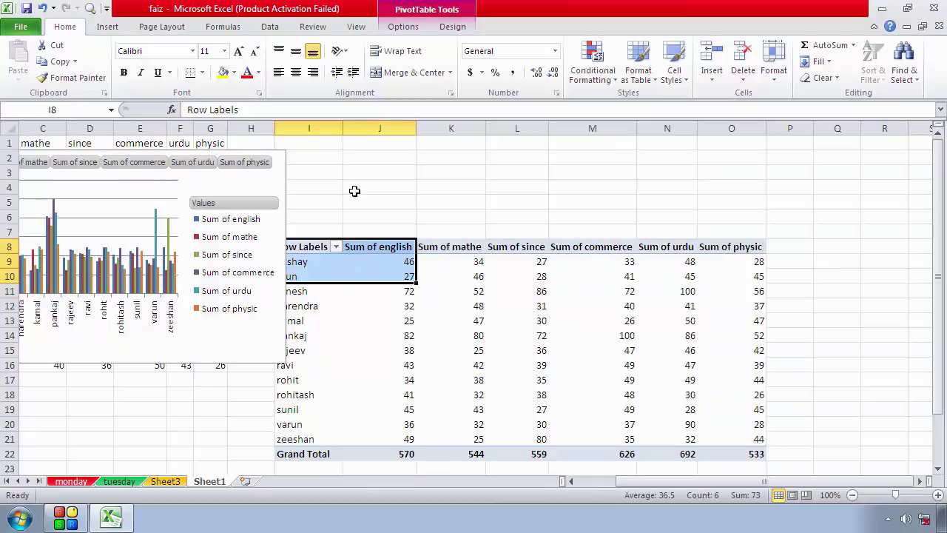
left_click_drag(274, 153, 607, 151)
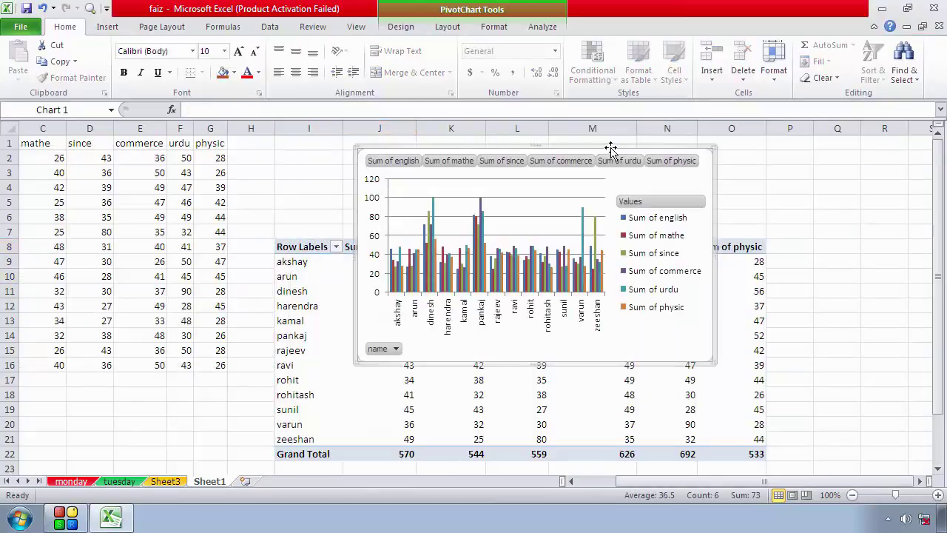
key("Delete")
Step: Select the whole PivotTable from Row Labels through O22 and delete it
left_click(450, 276)
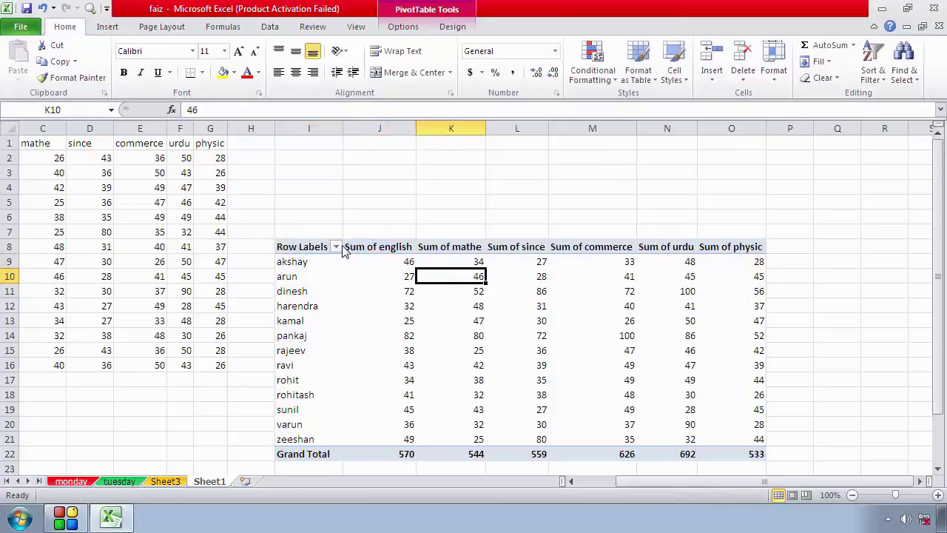
left_click(302, 249)
left_click_drag(302, 249, 727, 455)
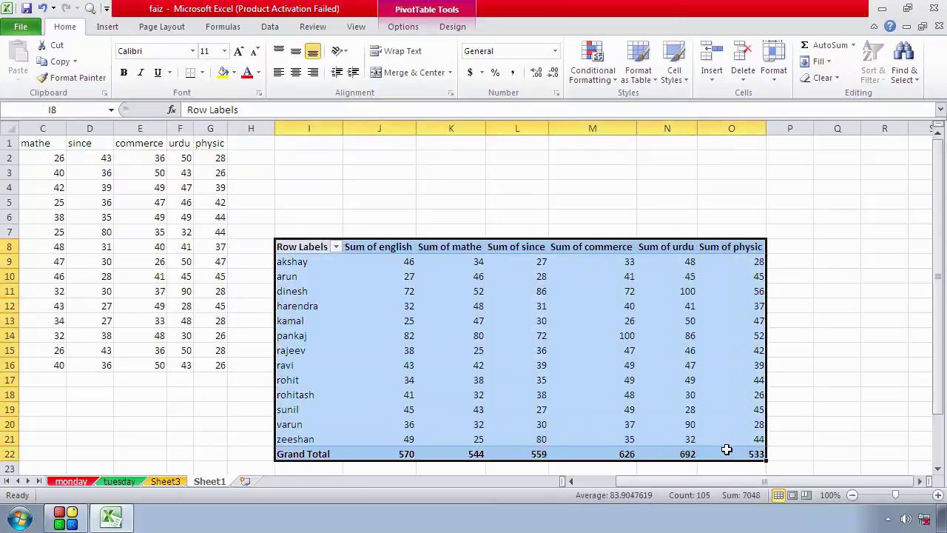
key("Delete")
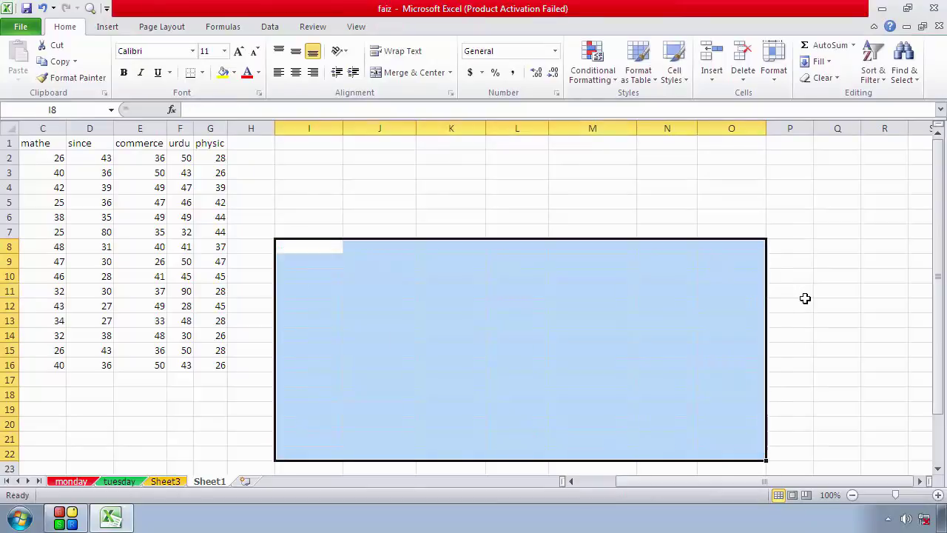
left_click_drag(804, 300, 805, 295)
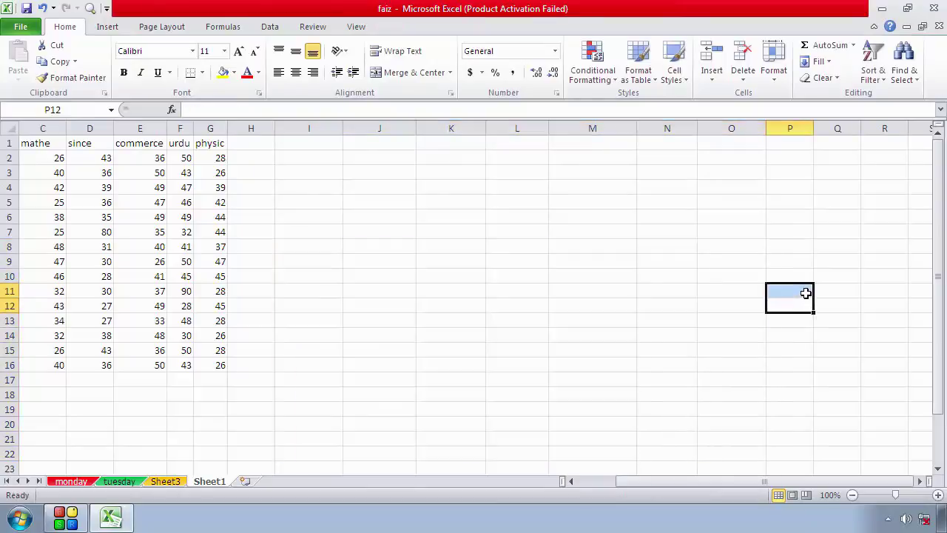
left_click(806, 293)
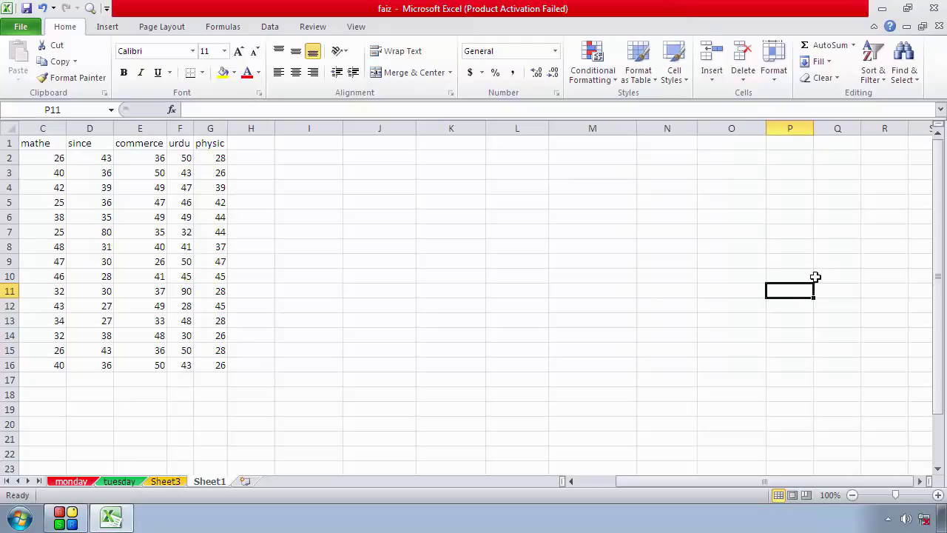
Step: Insert a PivotTable with PivotChart from Sheet1!$C$1:$G$16, placed at cell I6
left_click_drag(210, 143, 45, 358)
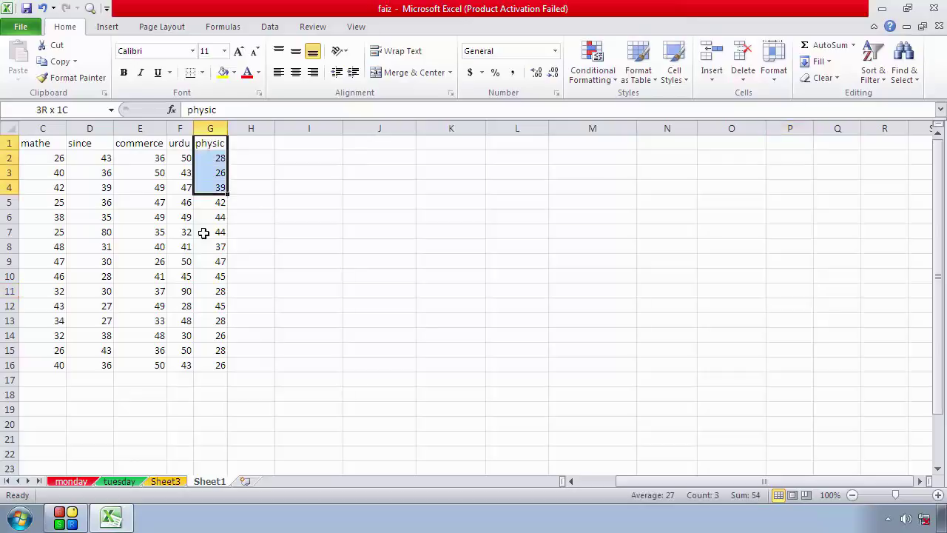
left_click(363, 249)
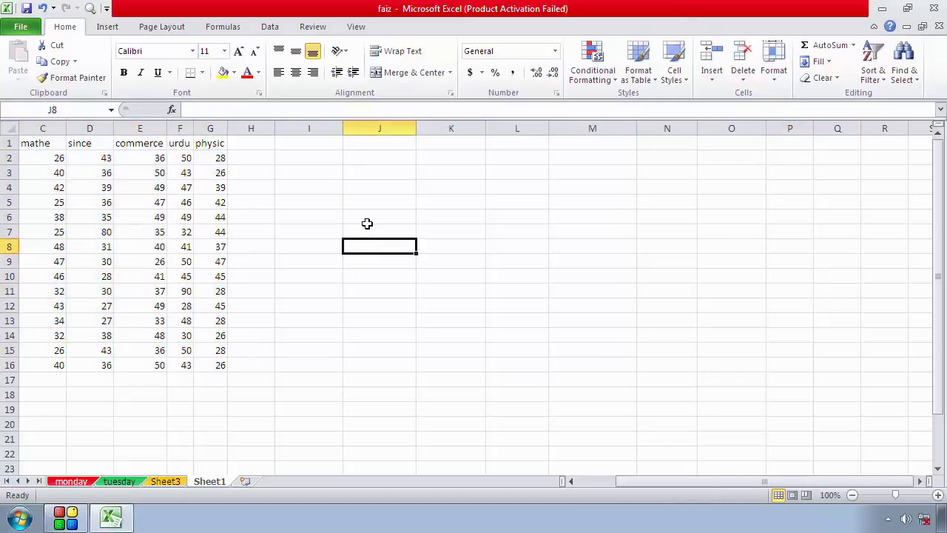
left_click(336, 217)
left_click(107, 26)
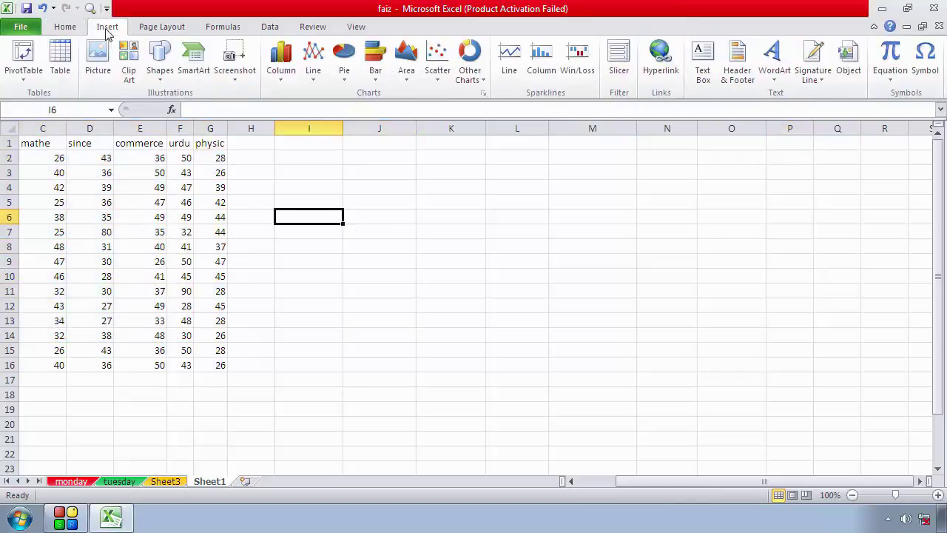
left_click(26, 87)
left_click(45, 112)
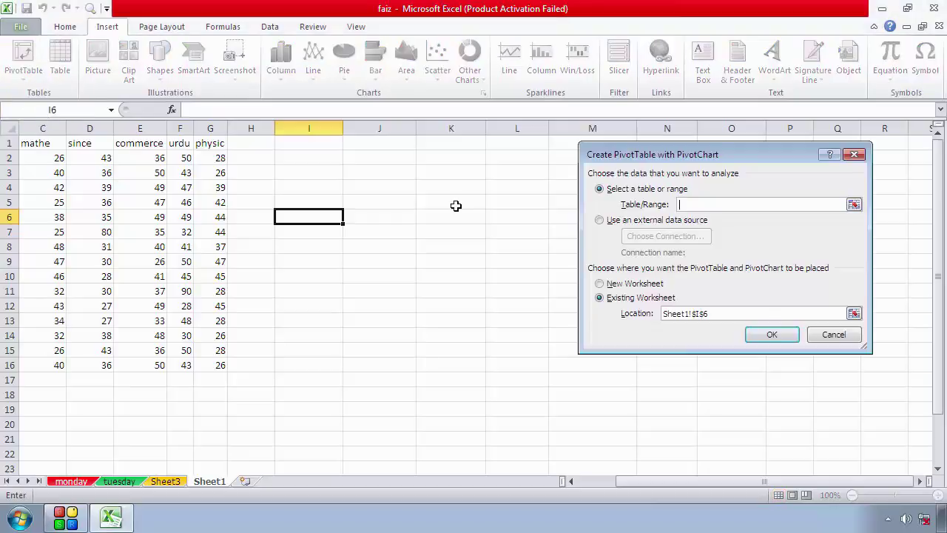
left_click_drag(213, 146, 57, 365)
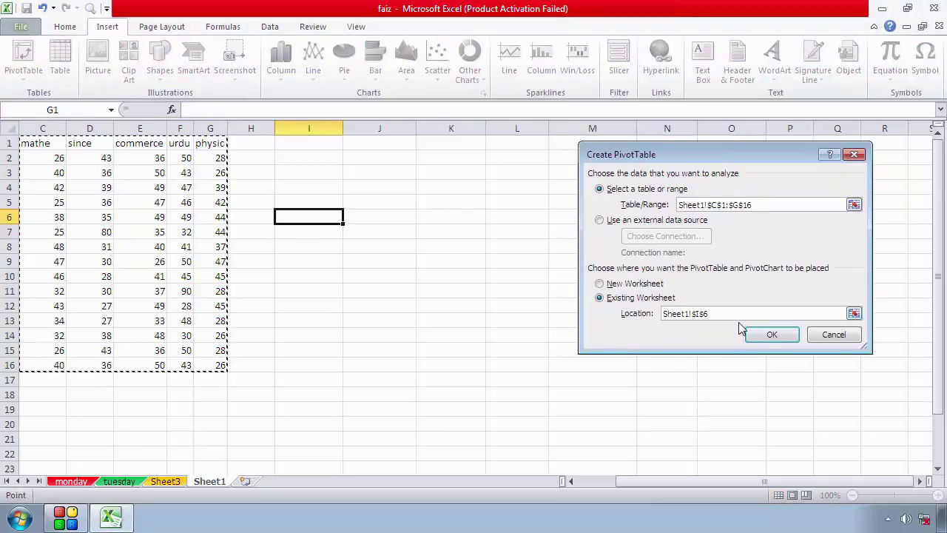
left_click(772, 335)
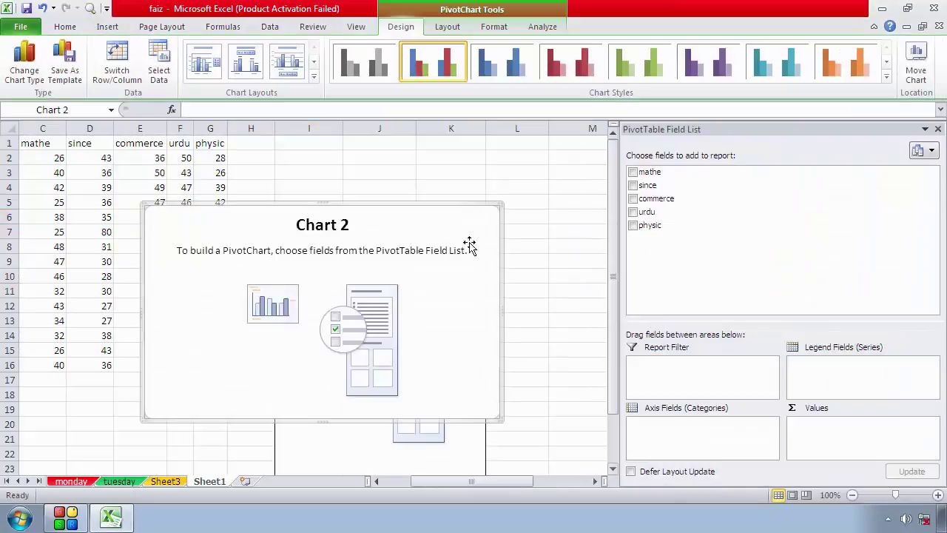
Step: Add the mathe, since, commerce, urdu and physic totals to the new PivotChart
left_click(633, 172)
left_click(633, 185)
left_click(633, 199)
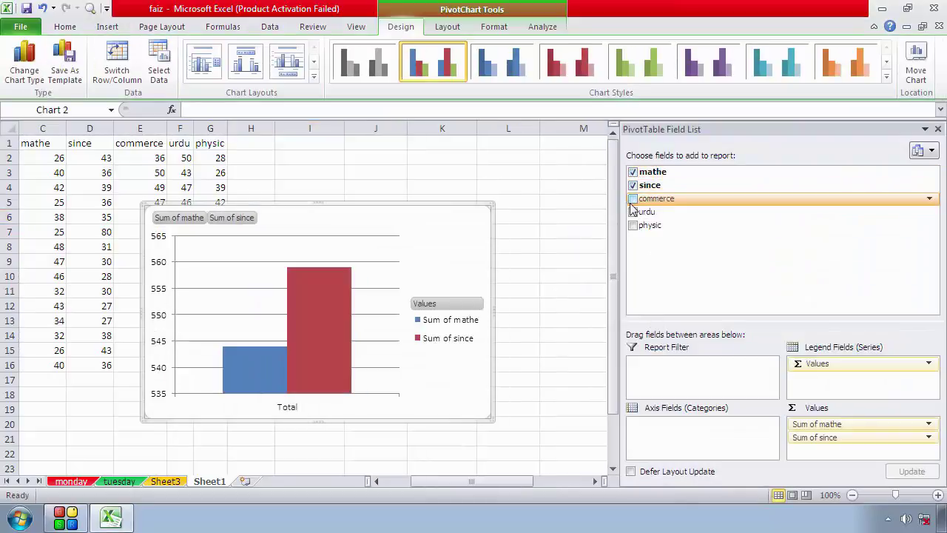
left_click(633, 212)
left_click(633, 226)
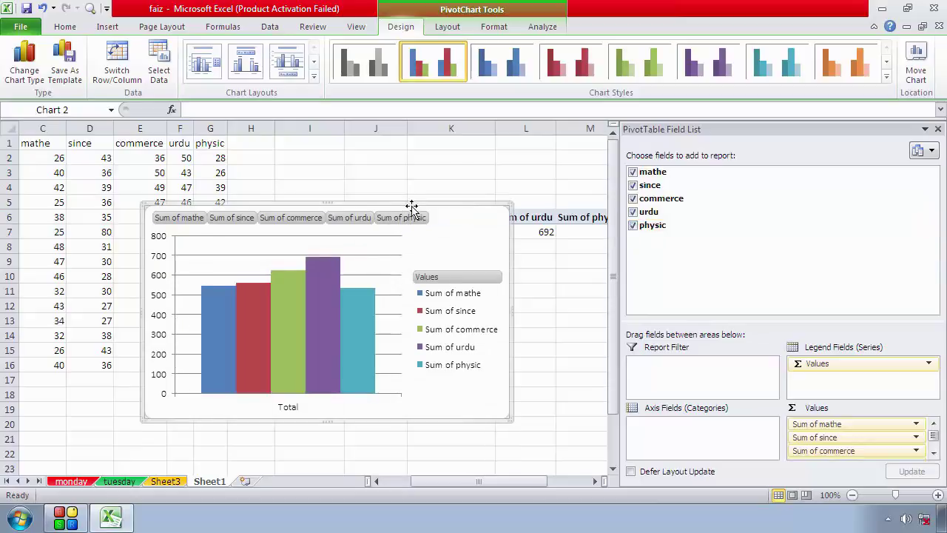
Step: Nudge Chart 2 slightly left and up, then reselect it
left_click_drag(411, 208, 358, 199)
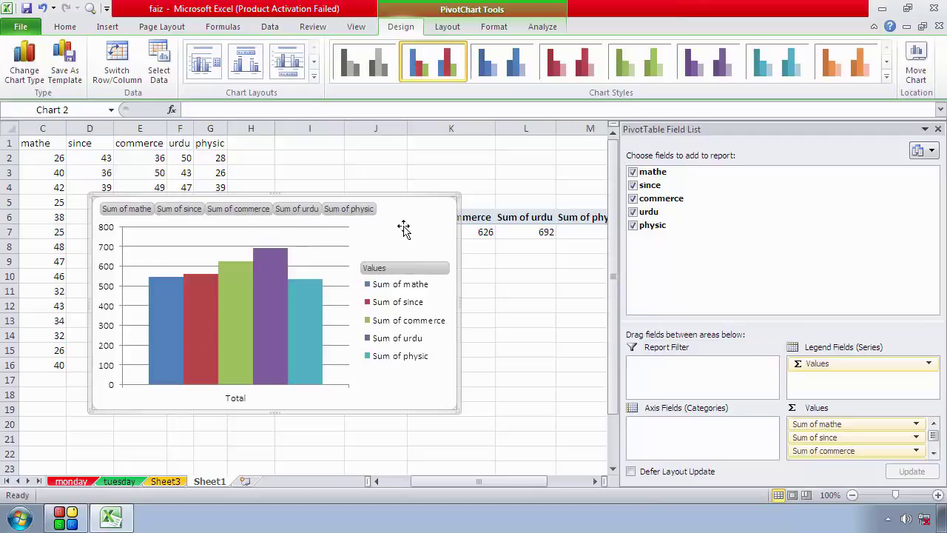
left_click(438, 190)
left_click(439, 211)
Step: Delete Chart 2 and clear the subject-totals PivotTable in I4:O12
key("Delete")
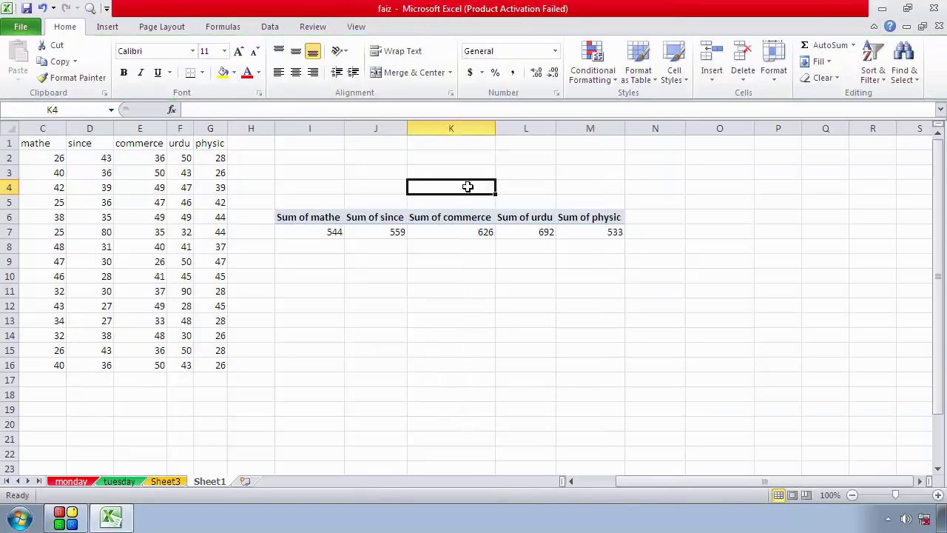
left_click_drag(735, 192, 319, 307)
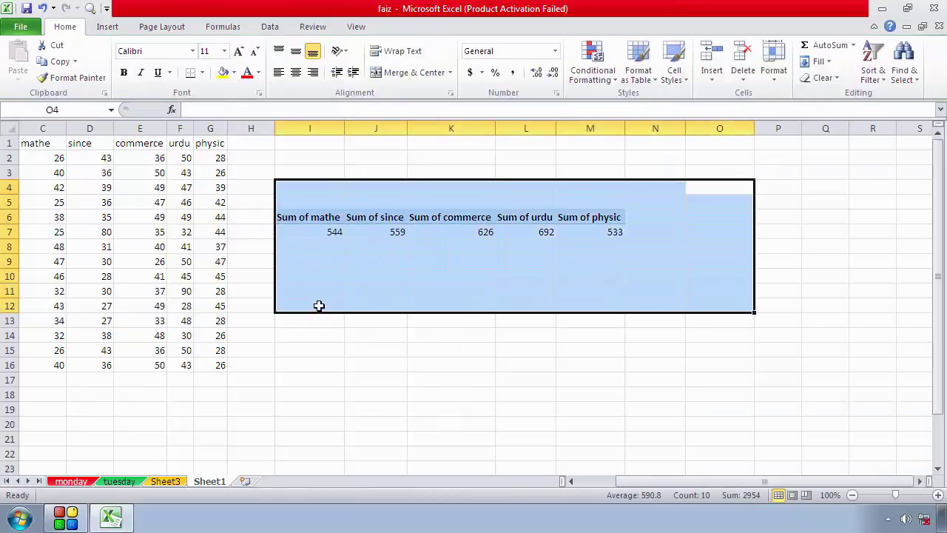
key("Delete")
left_click(252, 185)
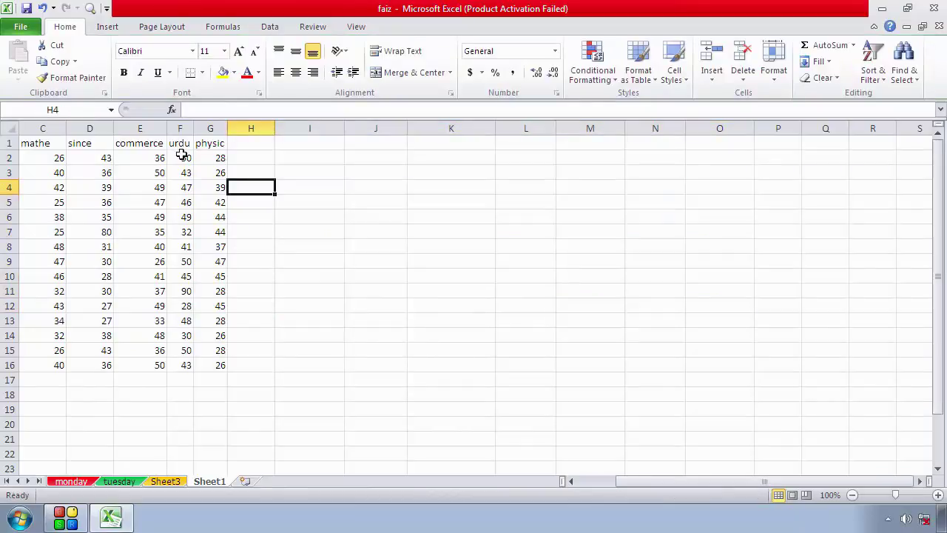
Step: Return to the top of the sheet and close the faiz workbook window
left_click(38, 156)
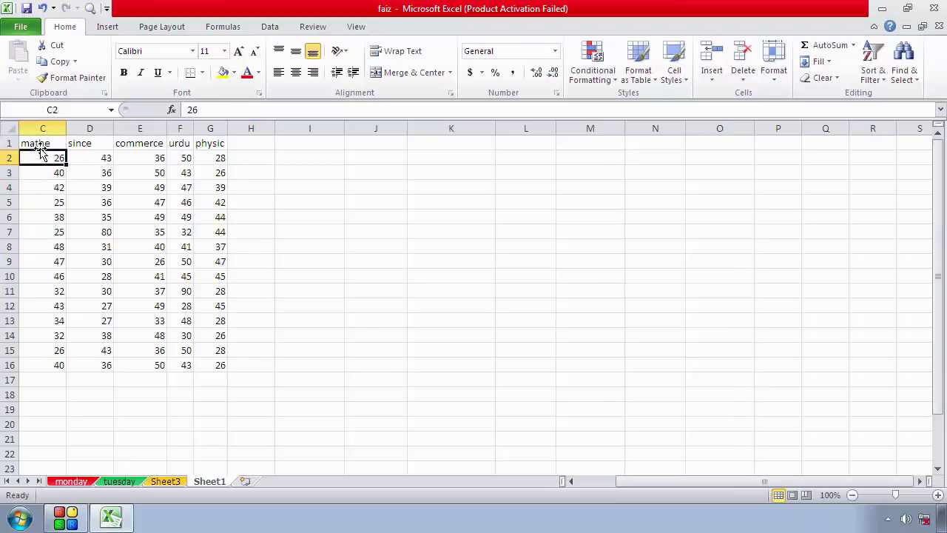
key("Home")
mouse_move(37, 143)
left_mouse_down()
mouse_move(186, 335)
mouse_move(314, 370)
left_mouse_up()
left_click(480, 349)
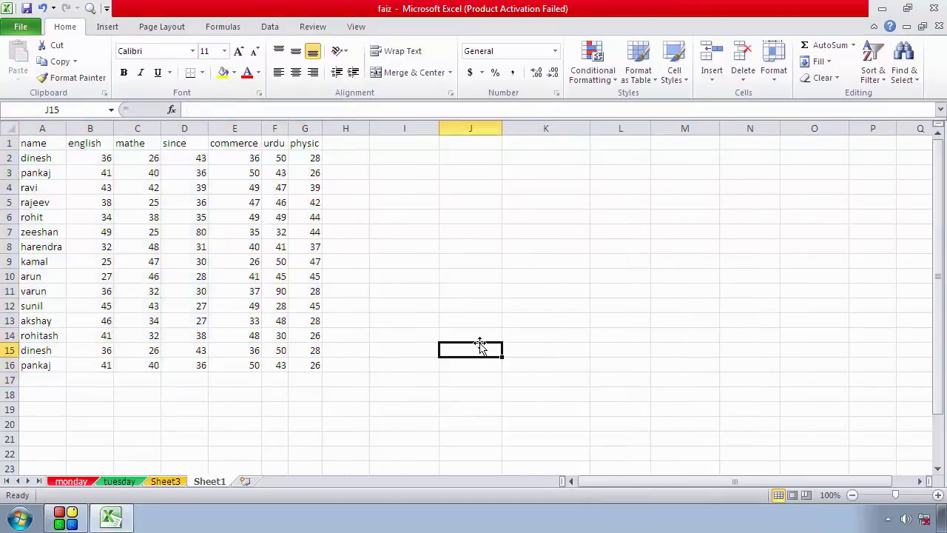
left_click(937, 8)
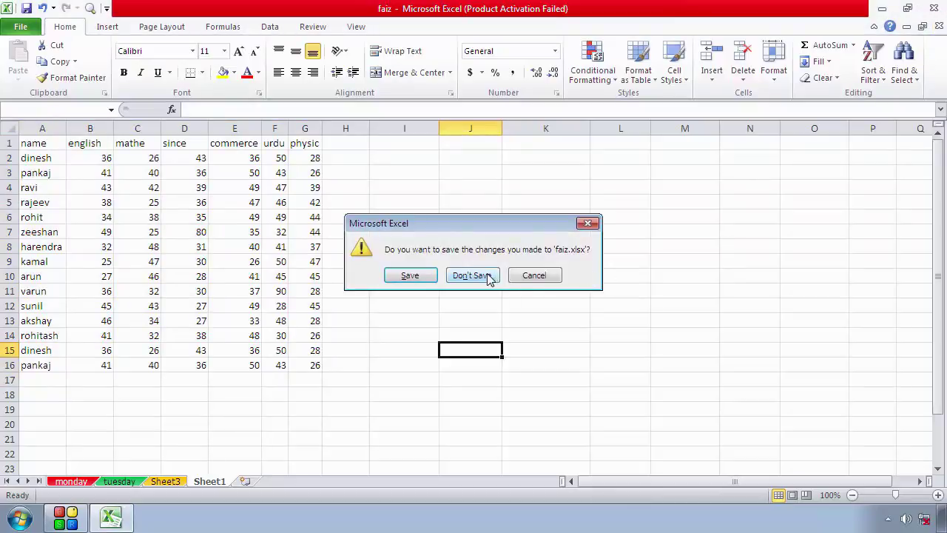
Step: Discard the unsaved changes to the faiz workbook so Excel closes to the desktop
left_click(488, 280)
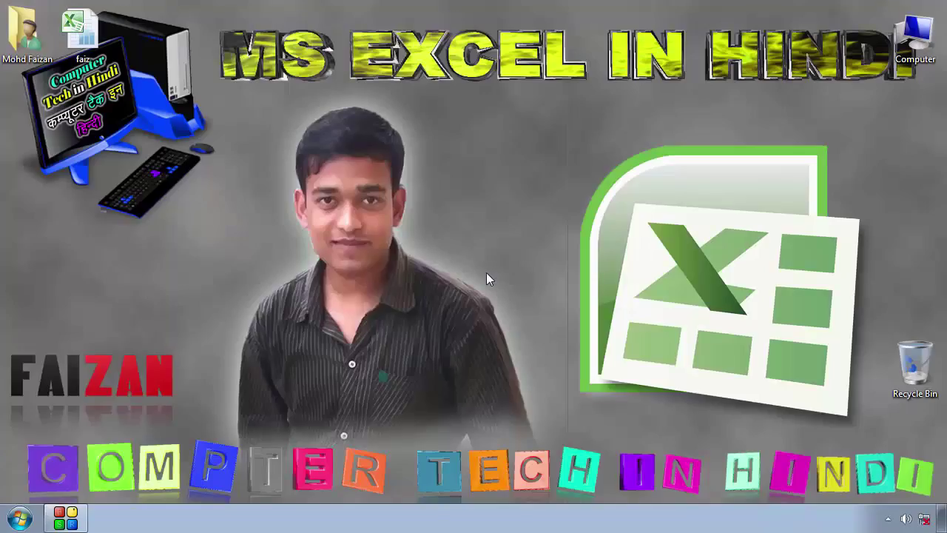